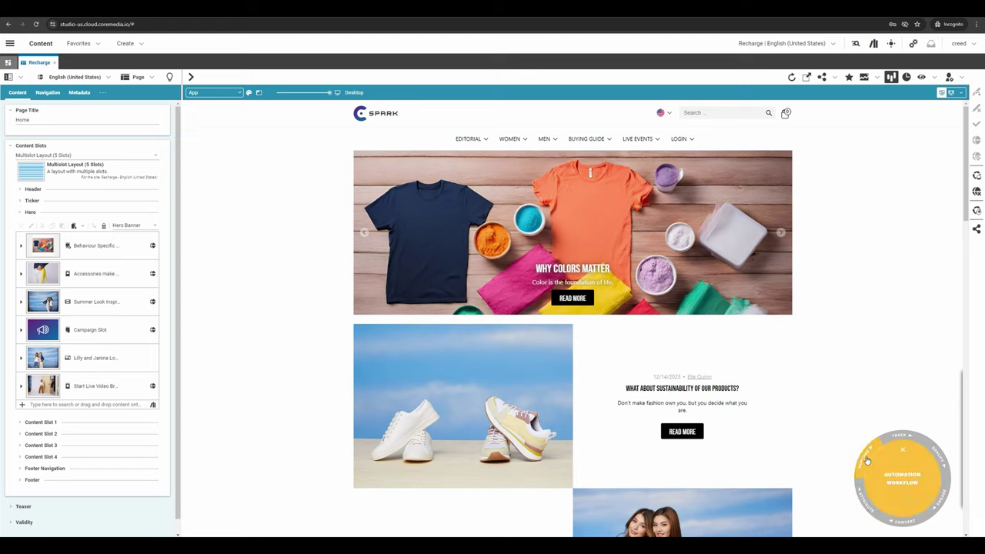
# - Check the Texas visitor's tracked details and Pages list in the BySide widget, then go to the headless storefront preview
pyautogui.click(902, 479)
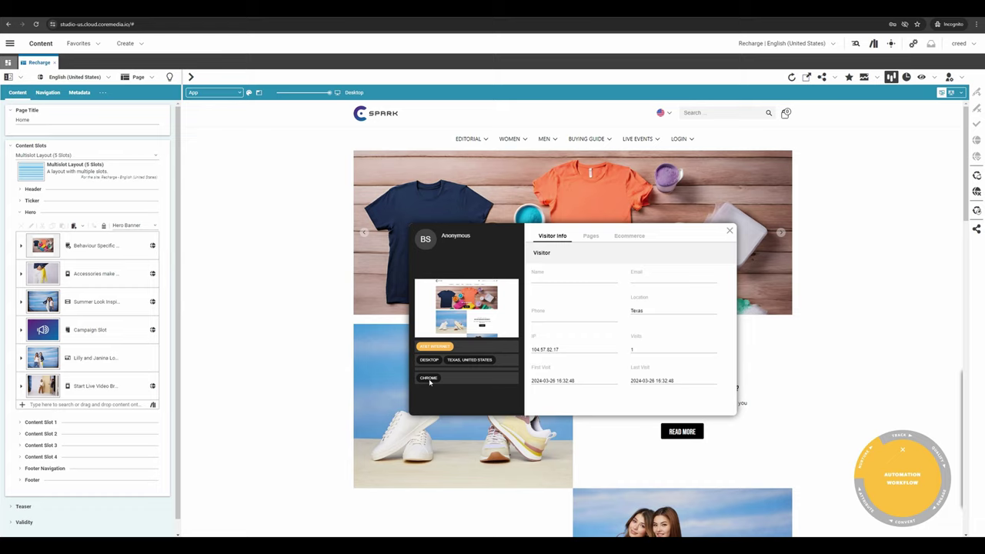
pyautogui.click(591, 237)
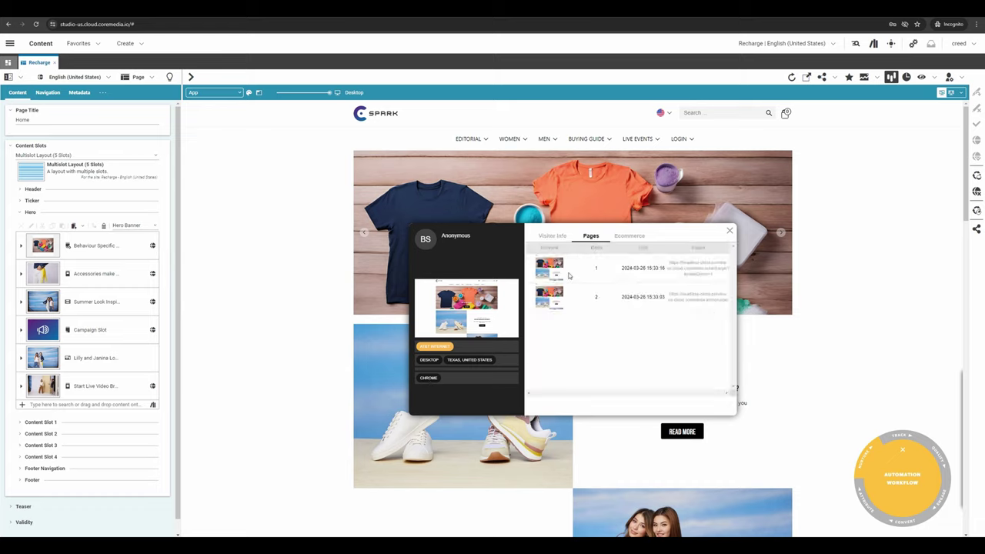
pyautogui.click(551, 237)
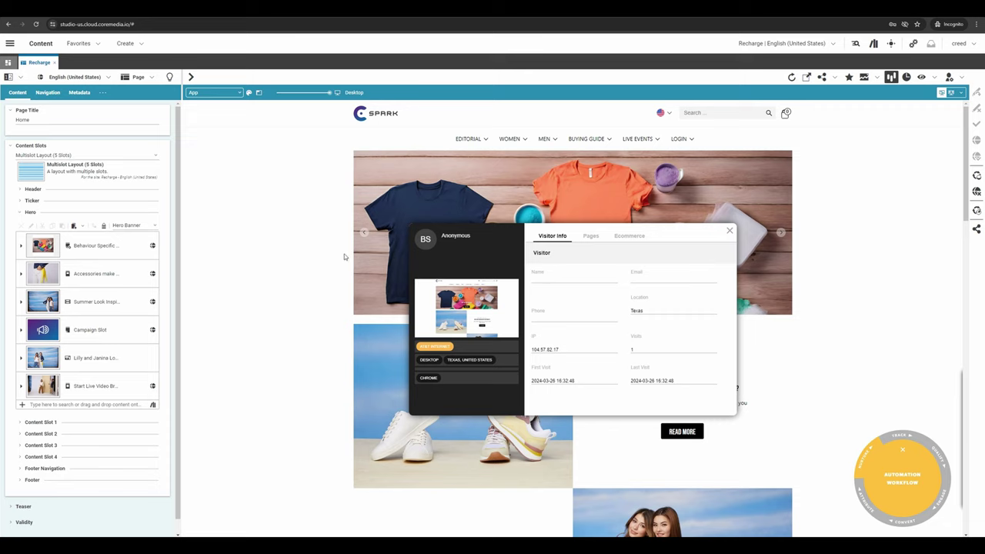
pyautogui.click(157, 15)
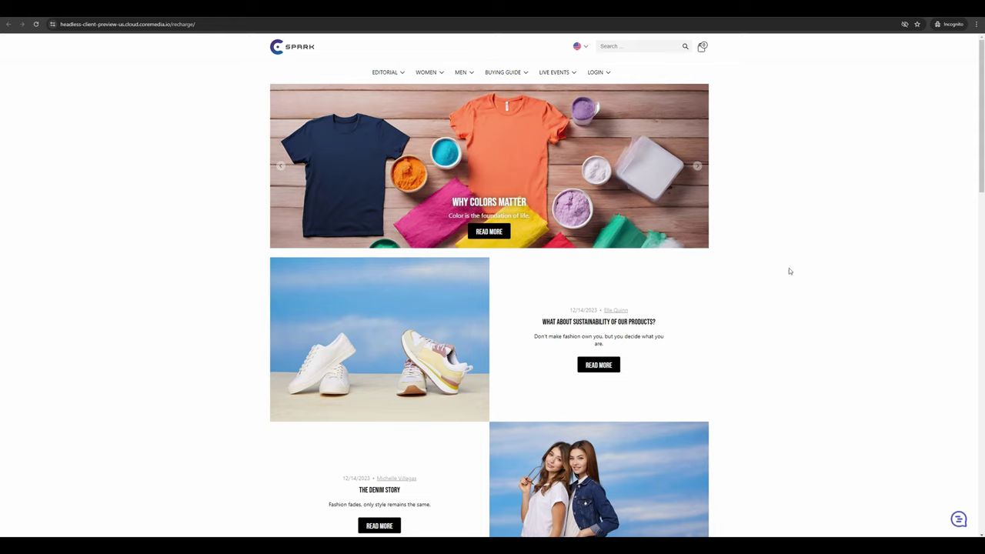
# - Open WOMEN > Clothing > Jackets in the Spark storefront navigation
pyautogui.moveTo(429, 77)
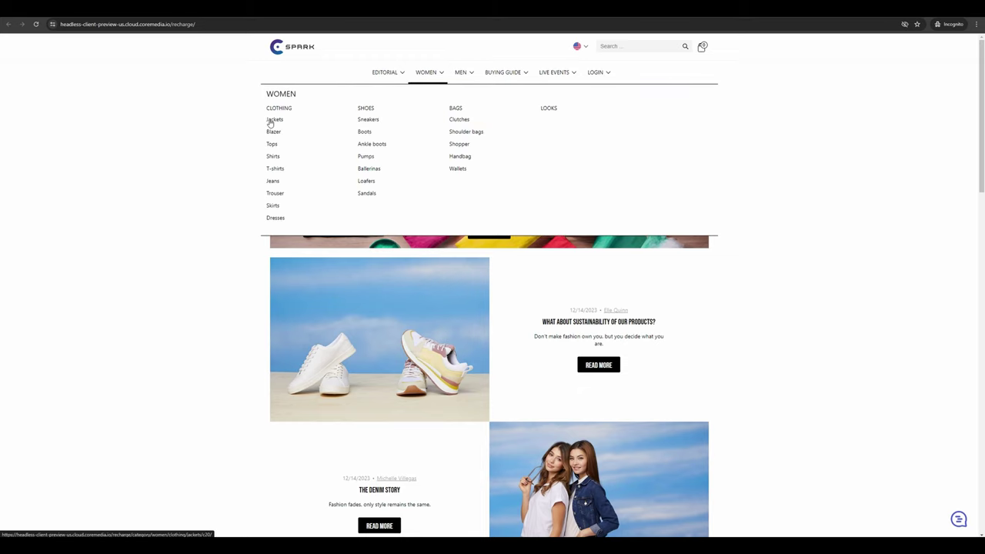
pyautogui.click(268, 123)
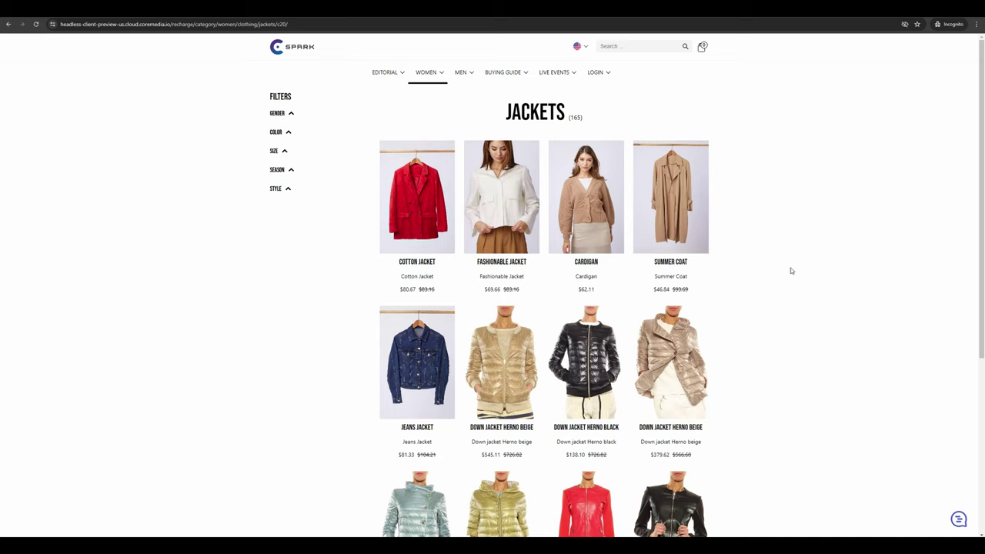
# - Add the red $80.67 Cotton Jacket to the cart from its product page
pyautogui.click(419, 263)
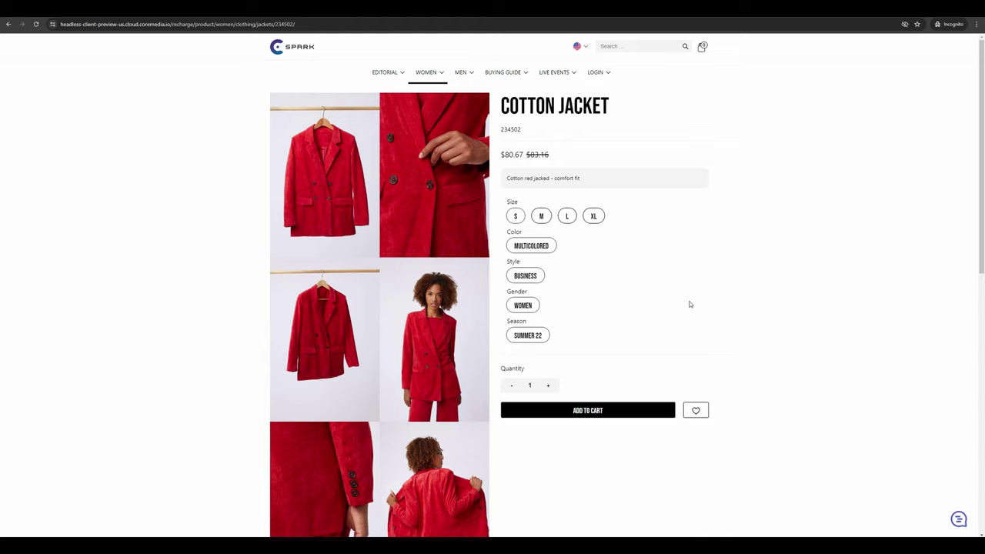
pyautogui.click(594, 414)
pyautogui.scroll(-5, 720, 351)
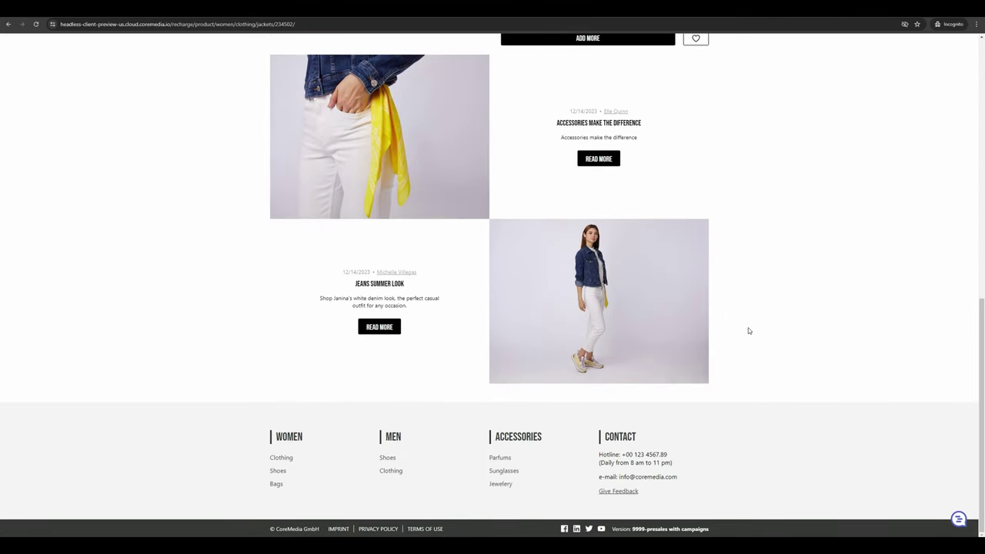
pyautogui.scroll(15, 789, 337)
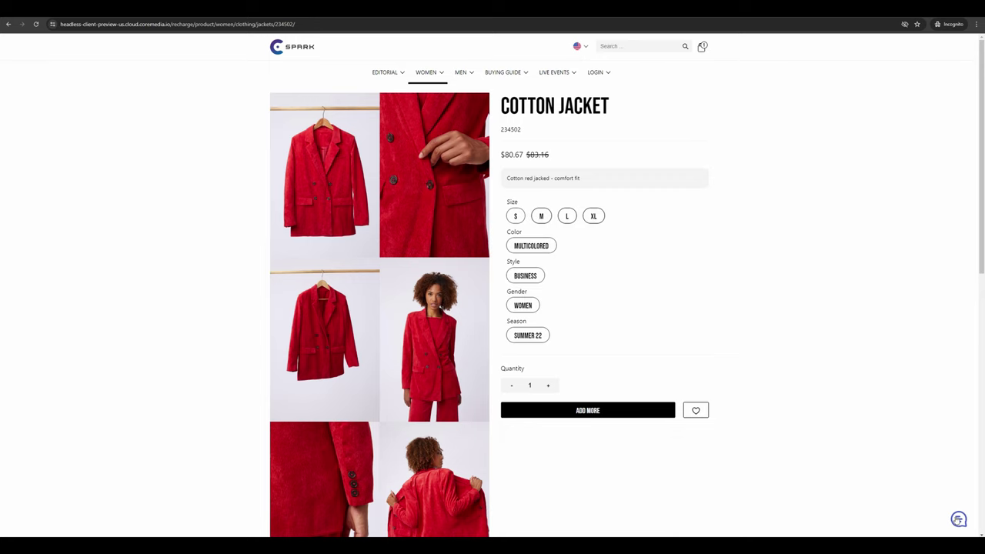
# - Start an expert chat from the storefront with the customer's name and e-mail, then return to the agent console
pyautogui.click(958, 519)
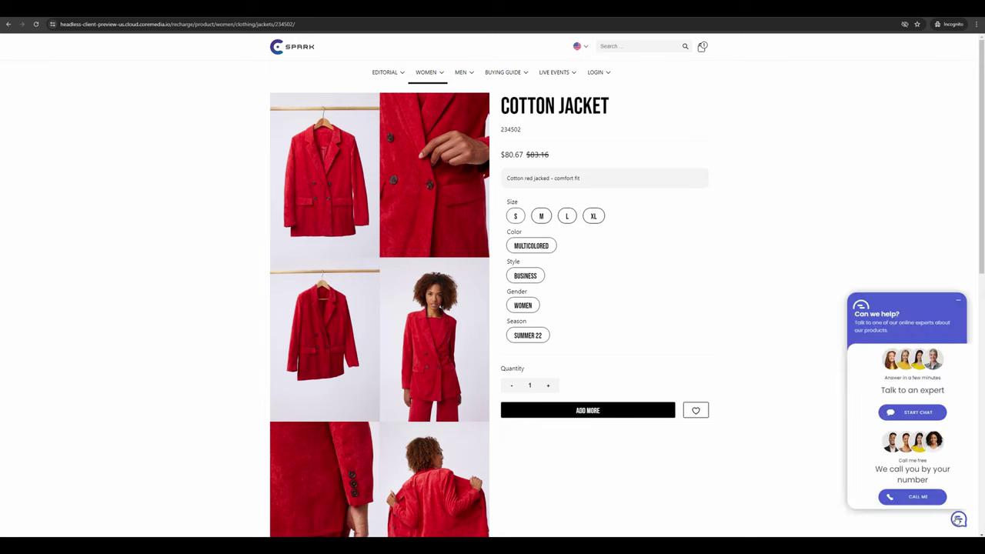
pyautogui.click(915, 414)
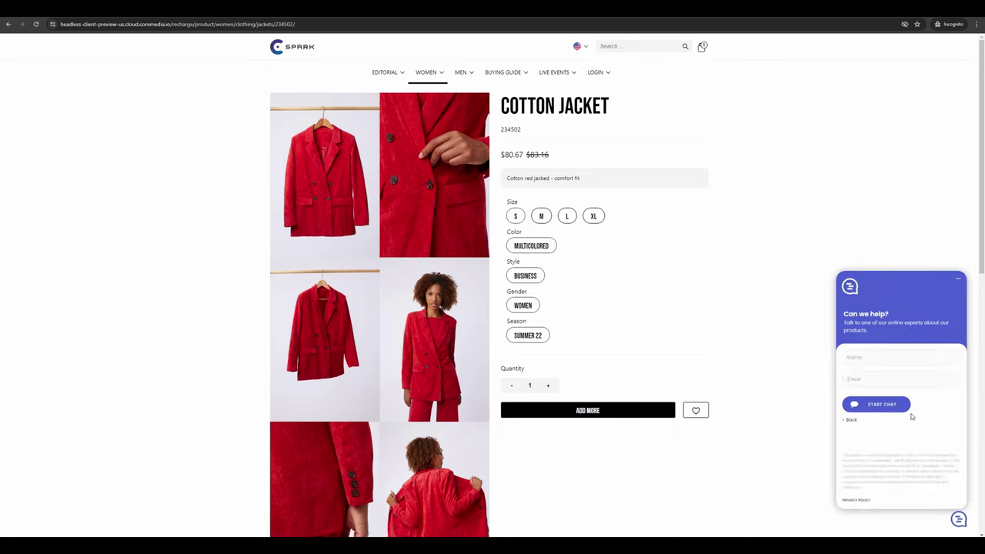
pyautogui.click(870, 359)
pyautogui.write('Chris')
pyautogui.click(878, 405)
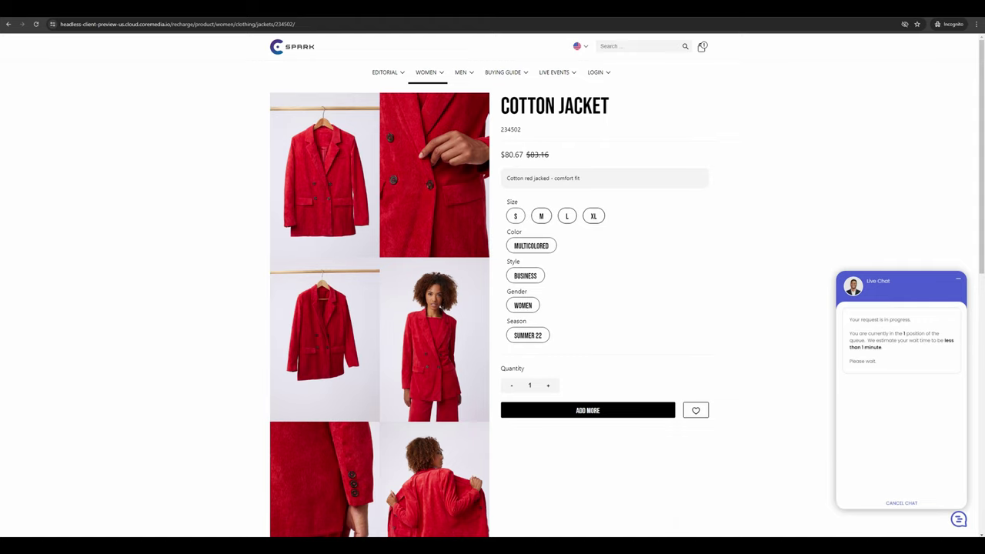
pyautogui.hotkey('alt', 'Tab')
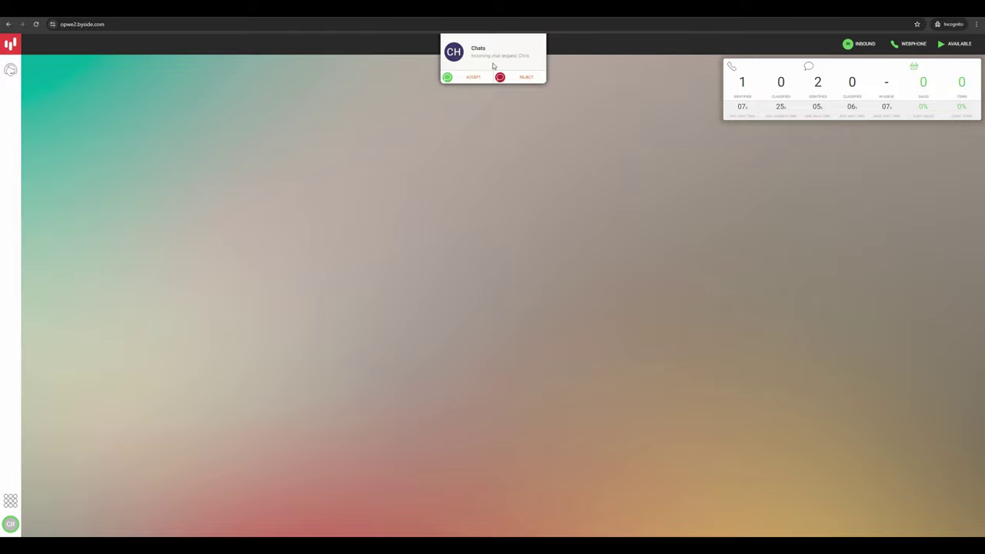
# - Accept the chat, review the visitor's Pages and E-commerce cart with the Cotton Jacket, then return to Contact
pyautogui.click(473, 77)
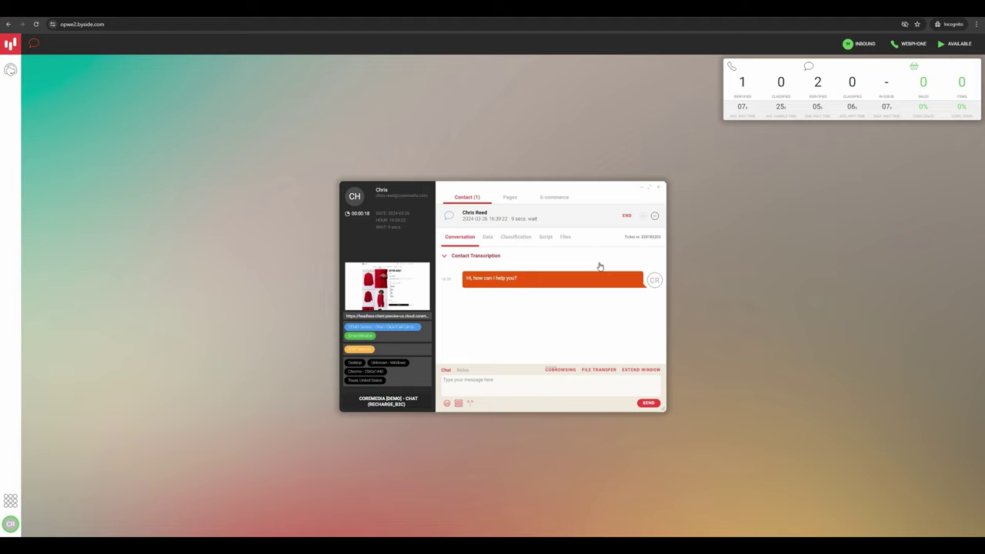
pyautogui.click(509, 197)
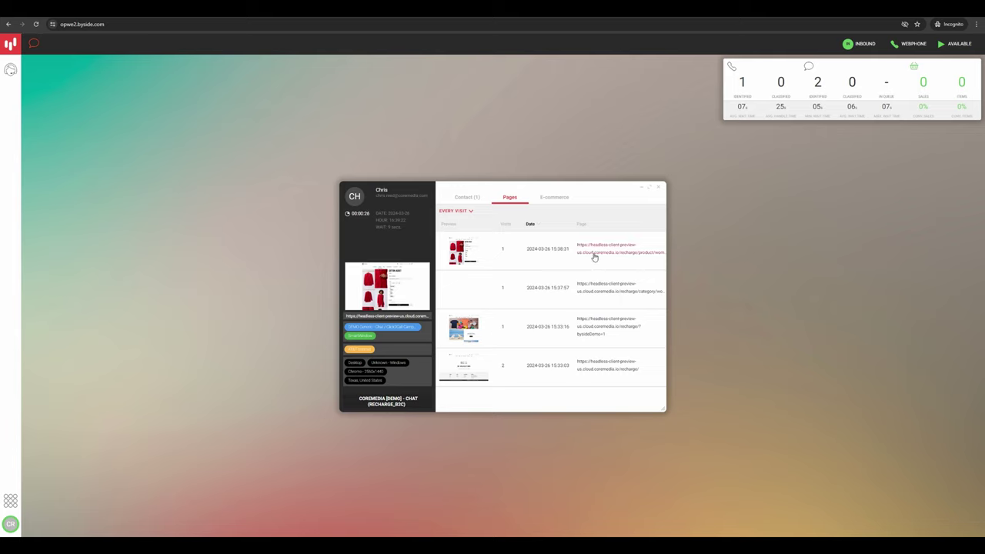
pyautogui.click(556, 197)
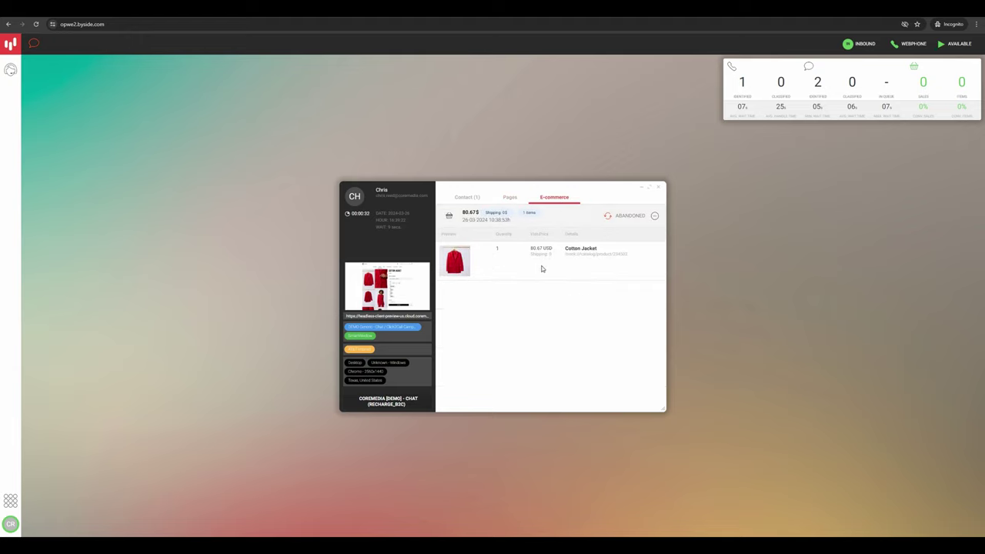
pyautogui.click(477, 199)
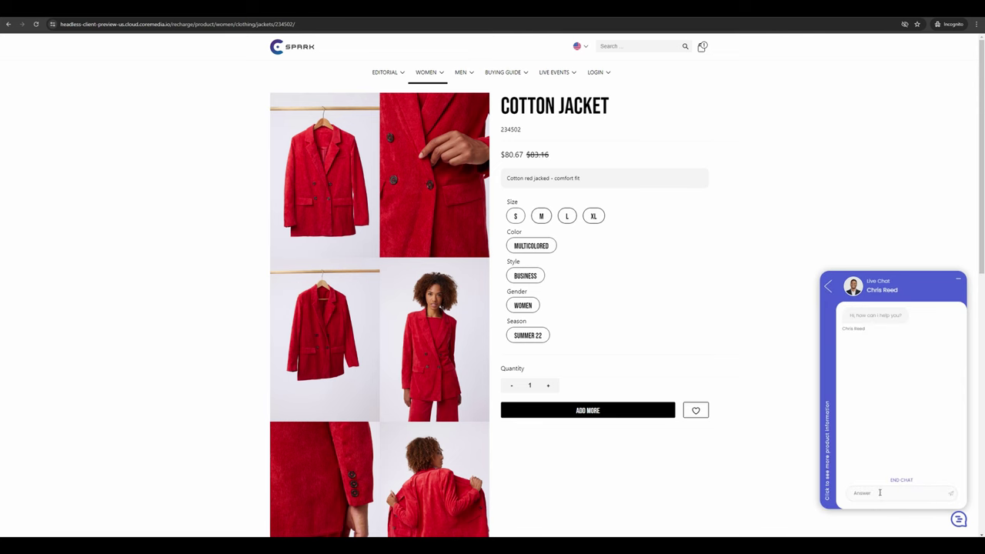
# - Ask the agent, as the customer, whether the gift jacket runs true to size
pyautogui.write('Hi, I am purchasing this as a gift for my wife and wanted to know if they run true to size.')
pyautogui.press('Return')
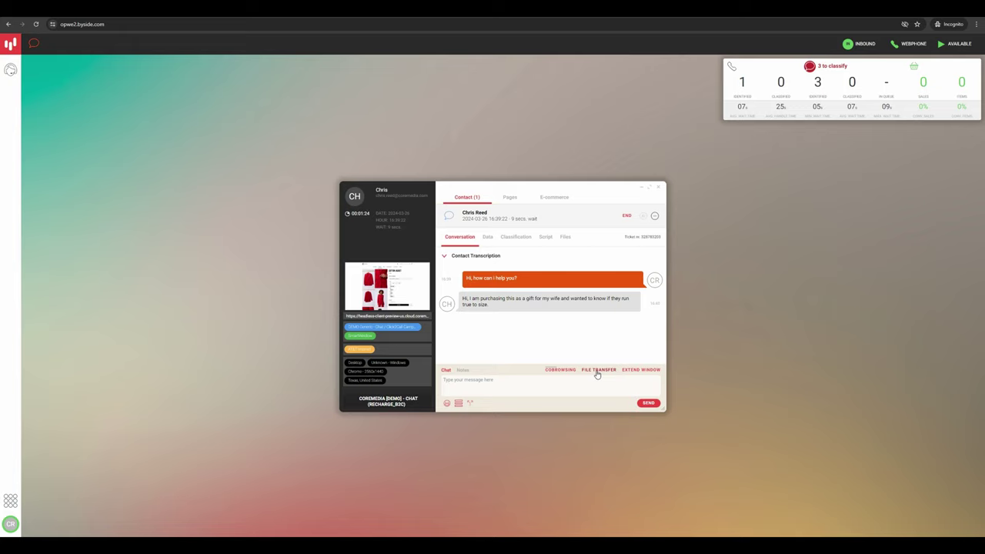
# - Send the canned reply confirming a true-to-size fit with a sizing guide, then start a file transfer
pyautogui.click(488, 386)
pyautogui.write("Hi, I'm happy help! This product does run true to size. For any other sizing questions, please see the attached sizing guide.")
pyautogui.press('Return')
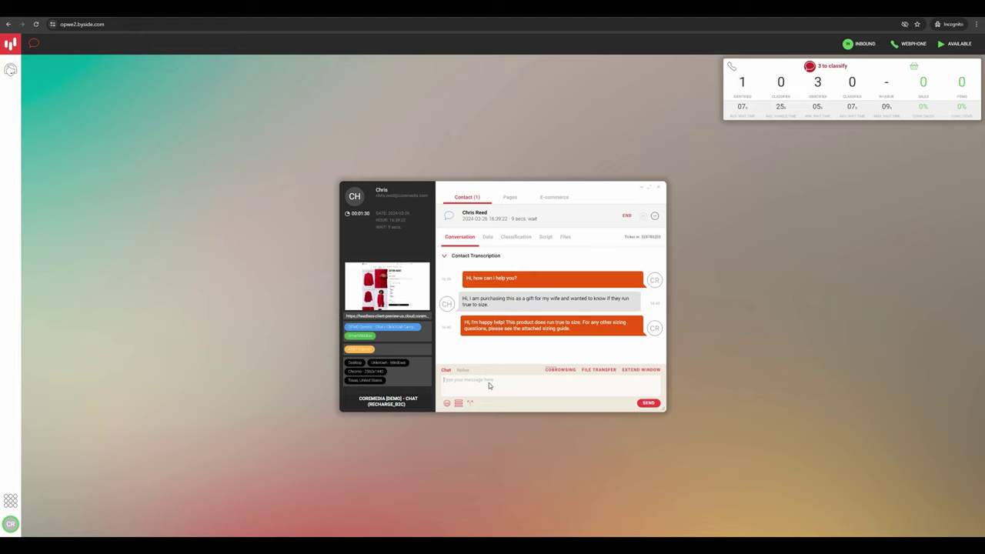
pyautogui.click(591, 373)
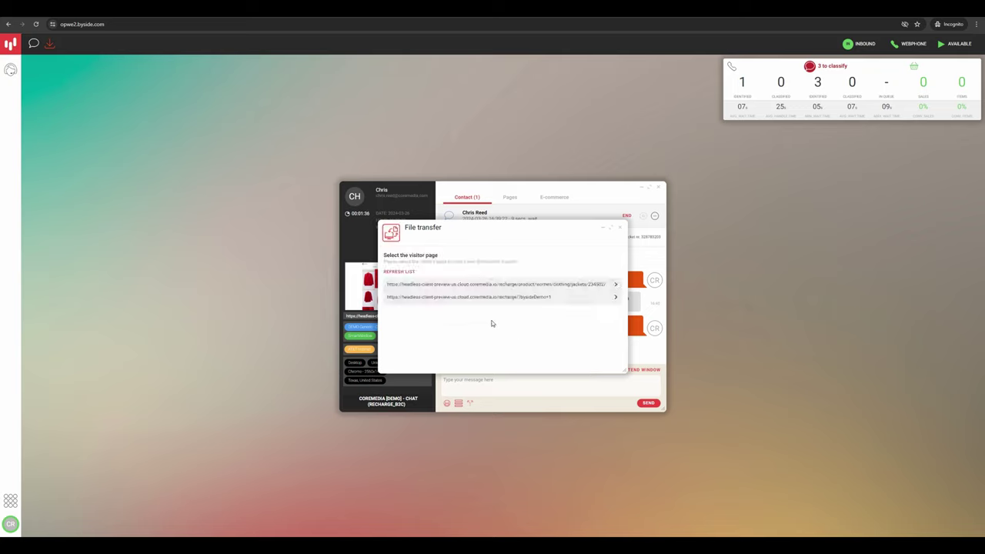
# - Set up the file transfer on the visitor's product page and accept it on the customer's side
pyautogui.click(493, 285)
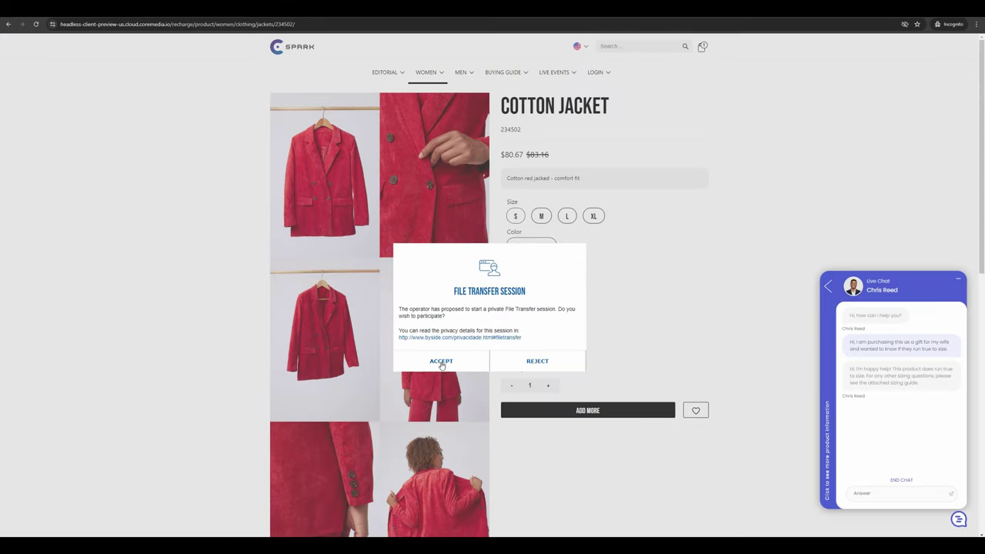
pyautogui.click(440, 361)
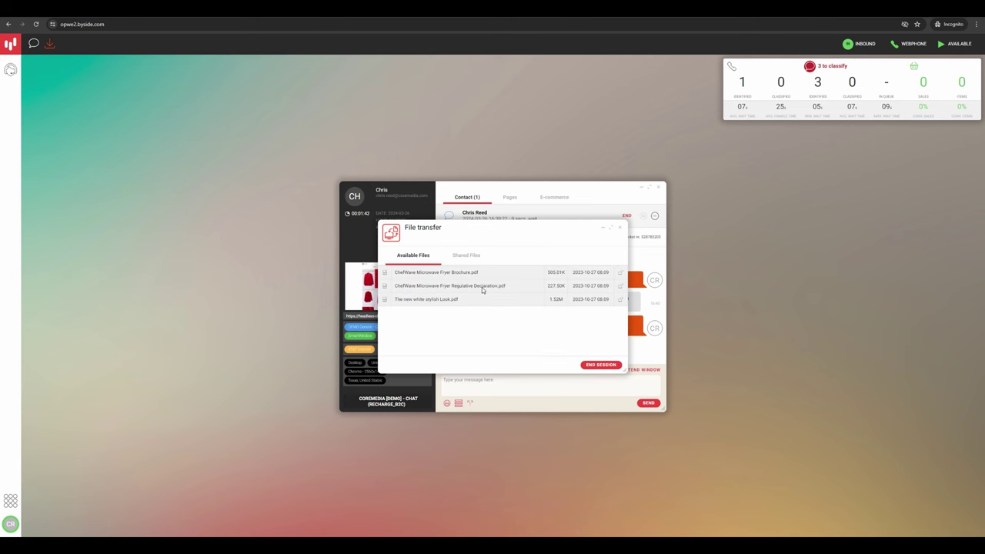
pyautogui.click(466, 255)
pyautogui.click(400, 365)
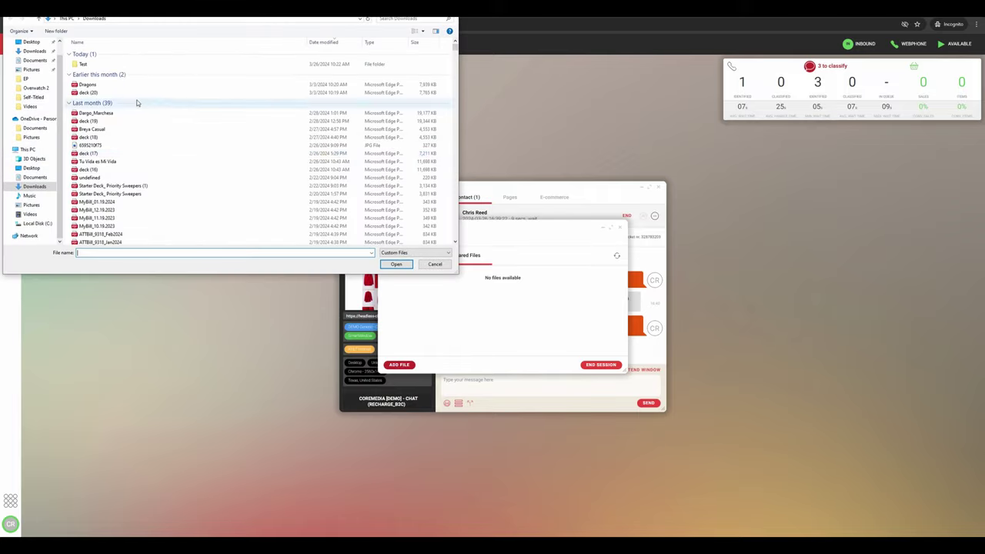
# - Upload Sizing Guide.pdf from the Videos > Content folder to the chat
pyautogui.doubleClick(77, 64)
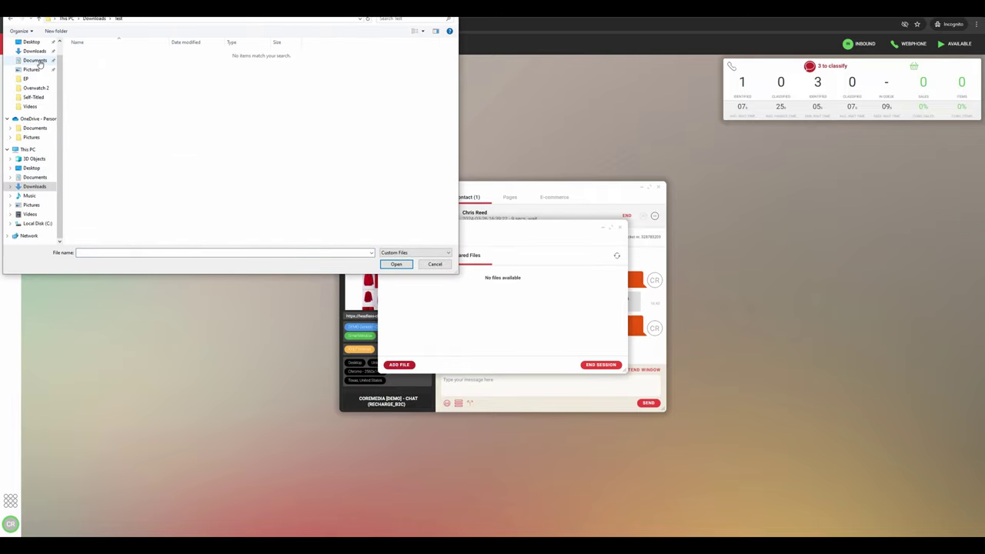
pyautogui.click(37, 60)
pyautogui.doubleClick(94, 91)
pyautogui.click(96, 56)
pyautogui.doubleClick(89, 61)
pyautogui.doubleClick(92, 59)
pyautogui.click(93, 54)
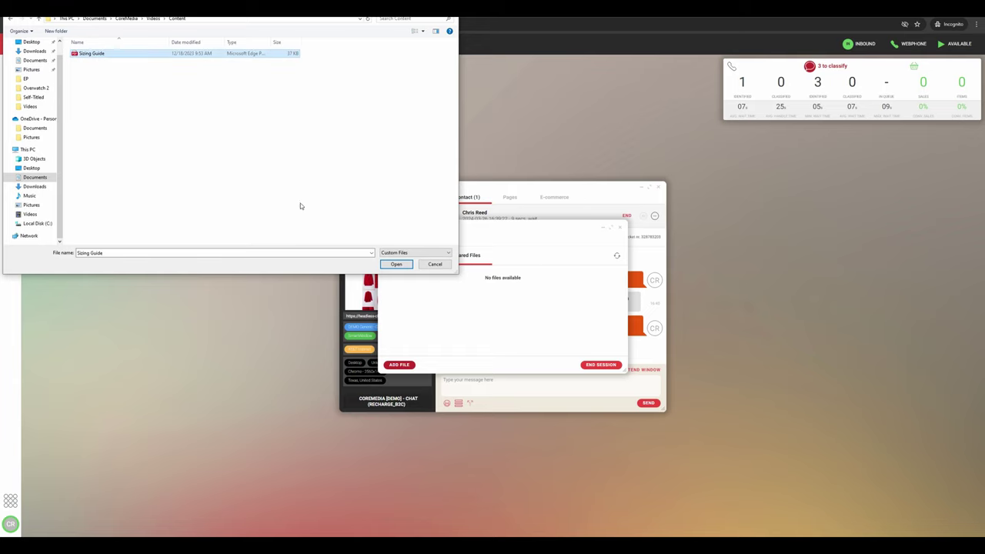
pyautogui.click(397, 264)
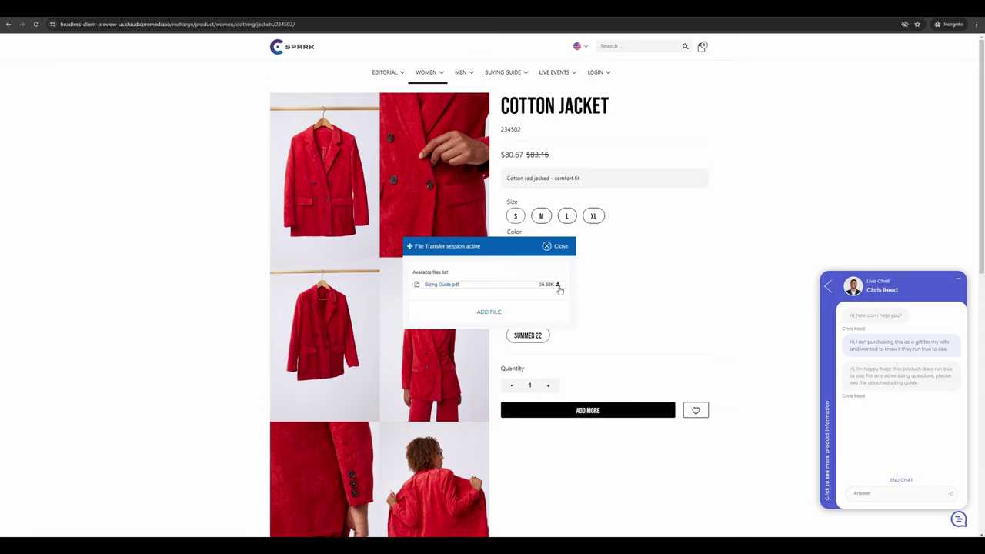
# - Download and save Sizing Guide.pdf, then close the File Transfer panel
pyautogui.click(558, 285)
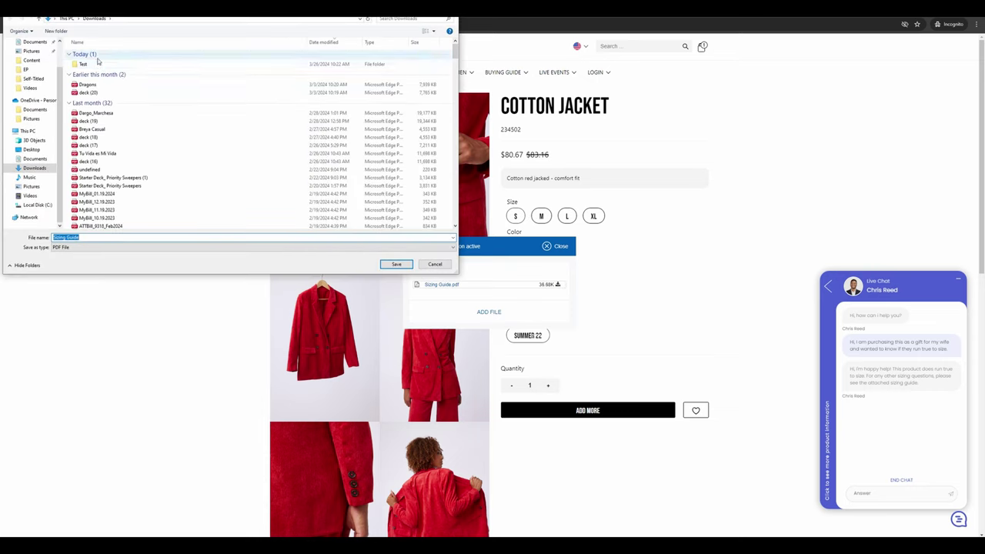
pyautogui.click(396, 264)
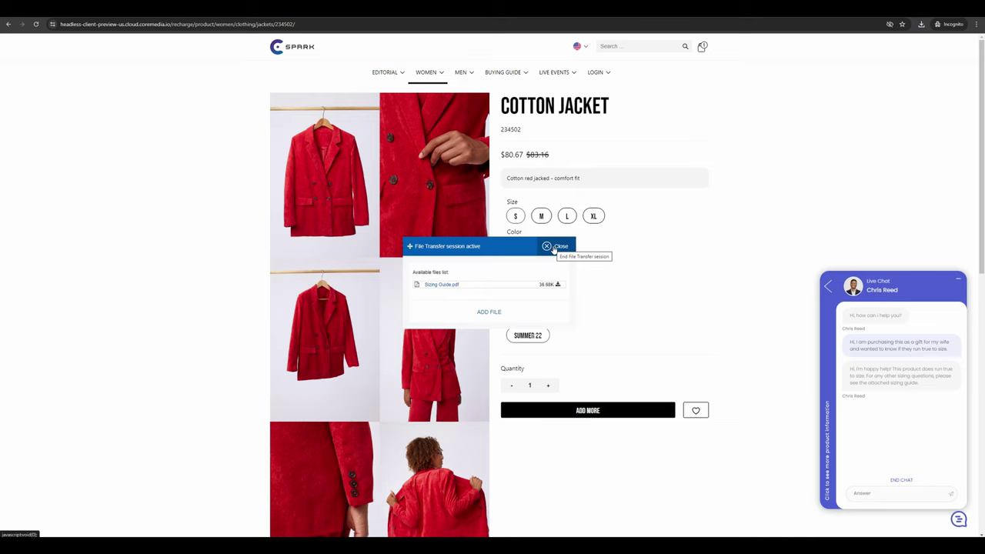
pyautogui.click(554, 247)
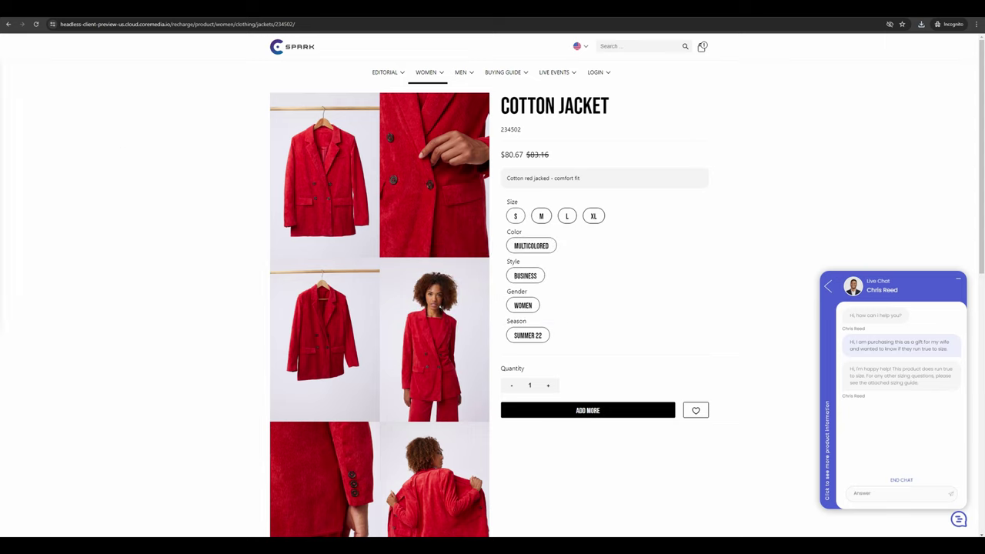
# - Reply 'Thank you so much!' to the agent in the live chat
pyautogui.click(877, 493)
pyautogui.write('Thank you so much!')
pyautogui.press('Return')
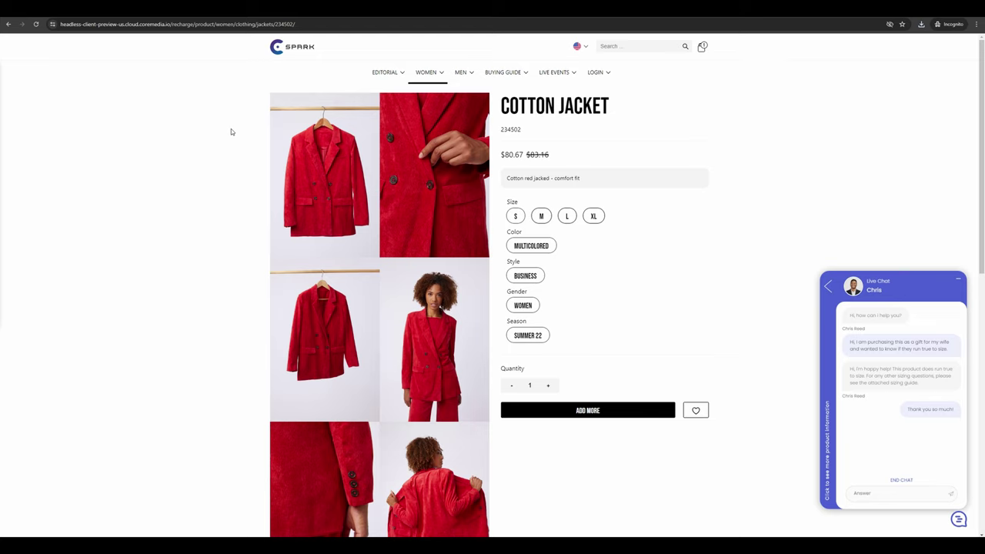
pyautogui.click(863, 492)
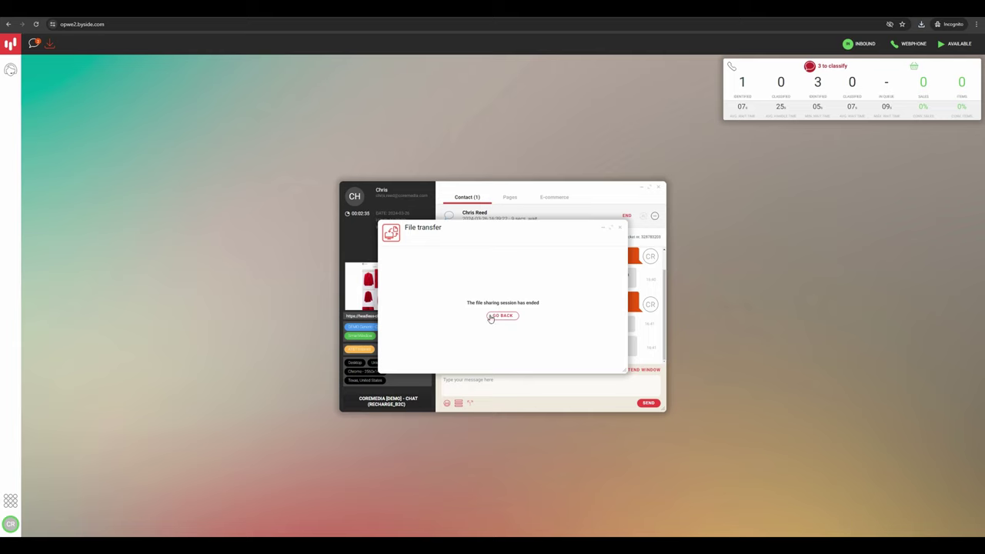
# - Leave the ended file transfer with GO BACK and close the File transfer window
pyautogui.click(490, 317)
pyautogui.click(510, 383)
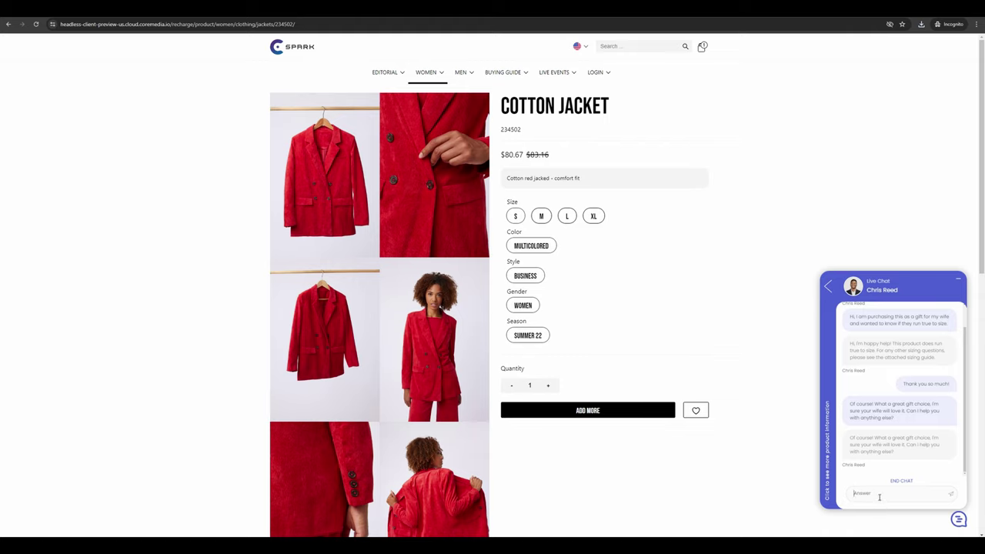
# - Send the agent the pasted question asking which accessories go with the jacket
pyautogui.write('Do you have any recommendations for accessories to go with this jacket?')
pyautogui.press('Return')
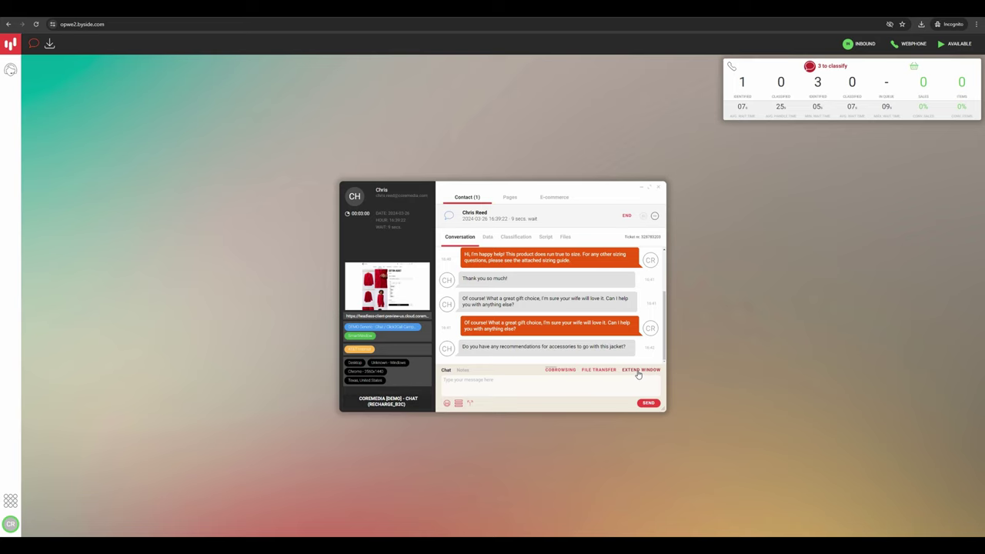
# - Show the Products catalogue and send a reply recommending the Leather Handbag or white sneakers
pyautogui.click(638, 374)
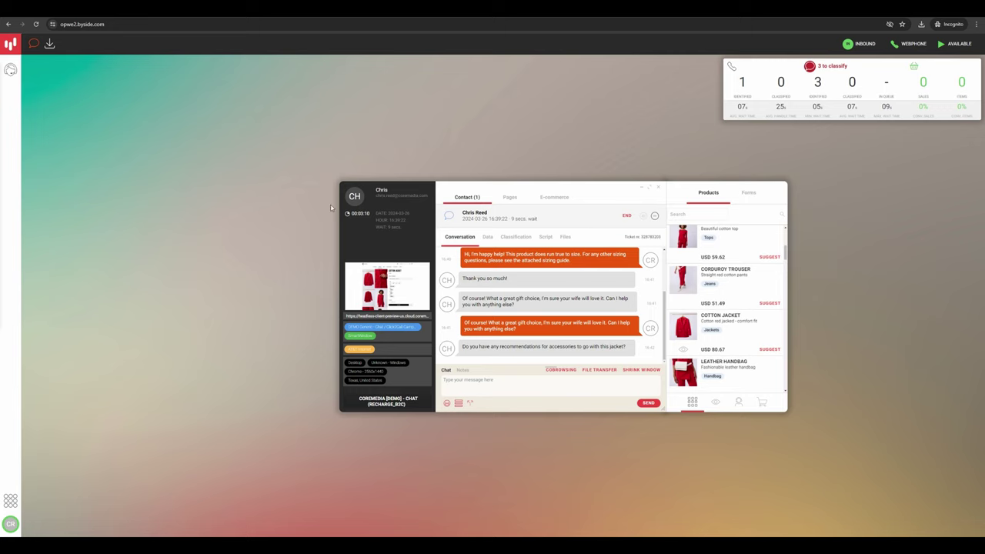
pyautogui.click(487, 385)
pyautogui.press('Return')
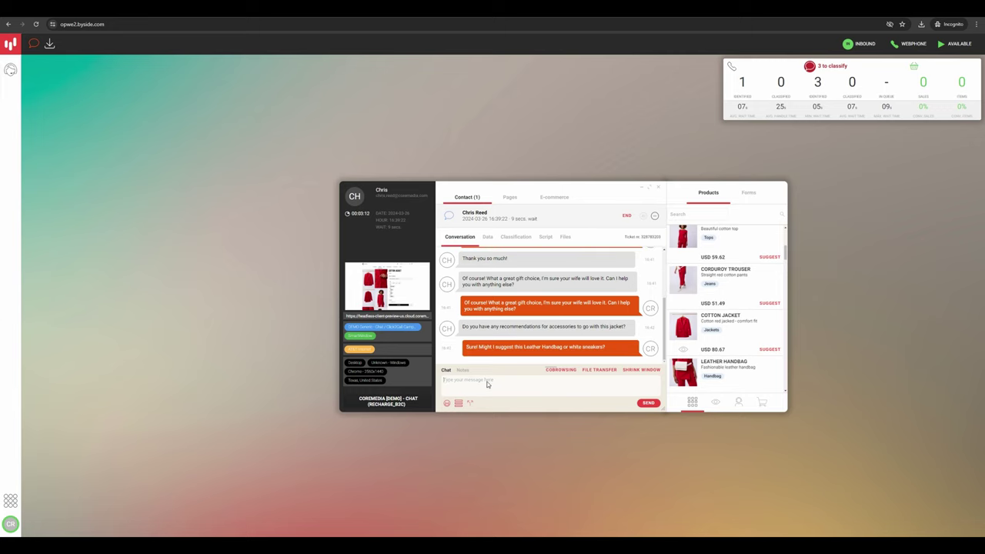
pyautogui.scroll(-1, 762, 339)
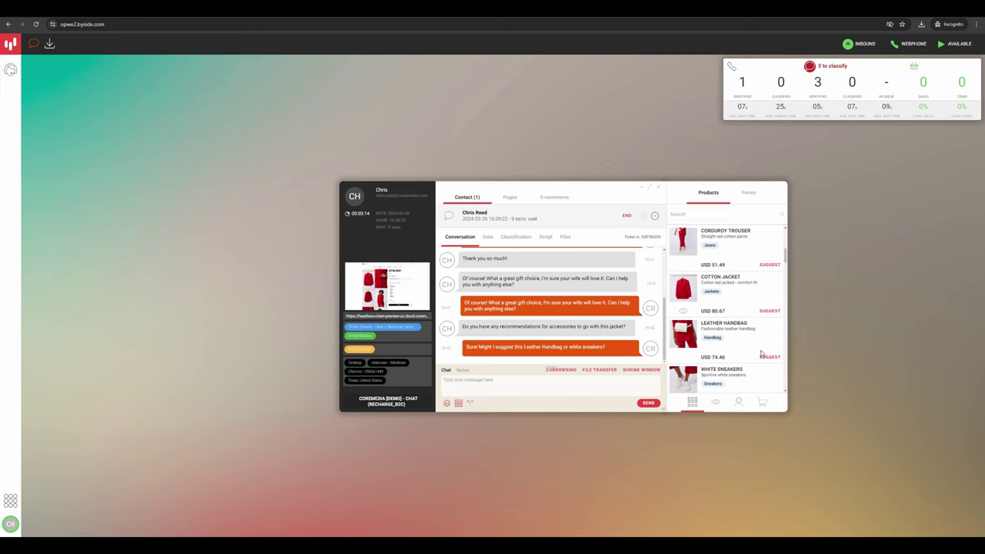
pyautogui.scroll(-2, 770, 343)
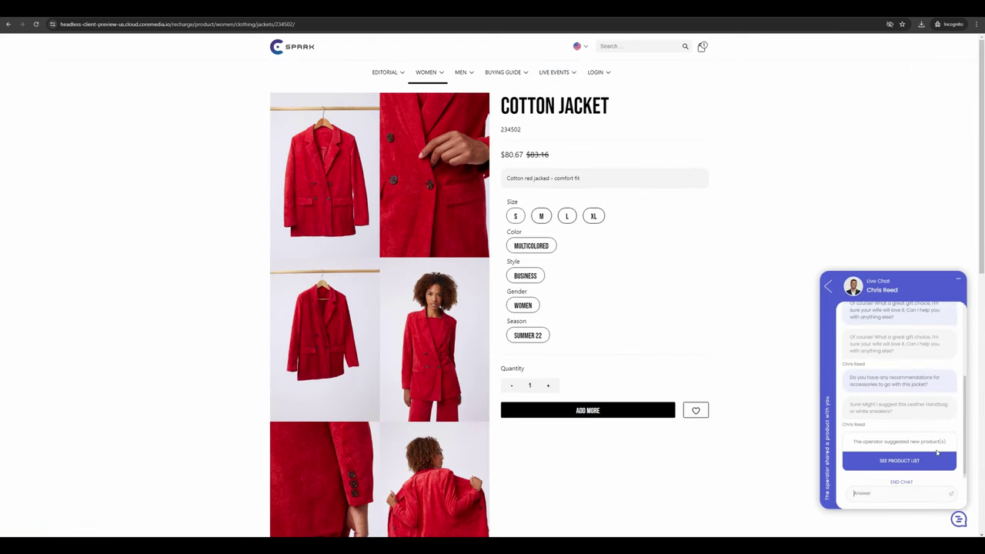
# - Browse the suggested Leather Handbag and White Sneakers, then open the White Sneakers product page
pyautogui.click(895, 464)
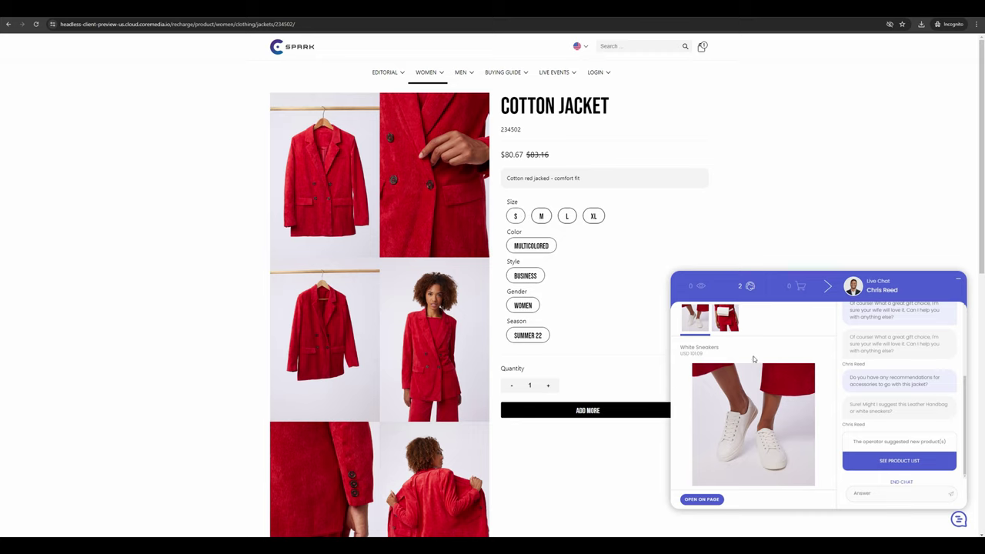
pyautogui.click(730, 324)
pyautogui.click(701, 322)
pyautogui.click(702, 499)
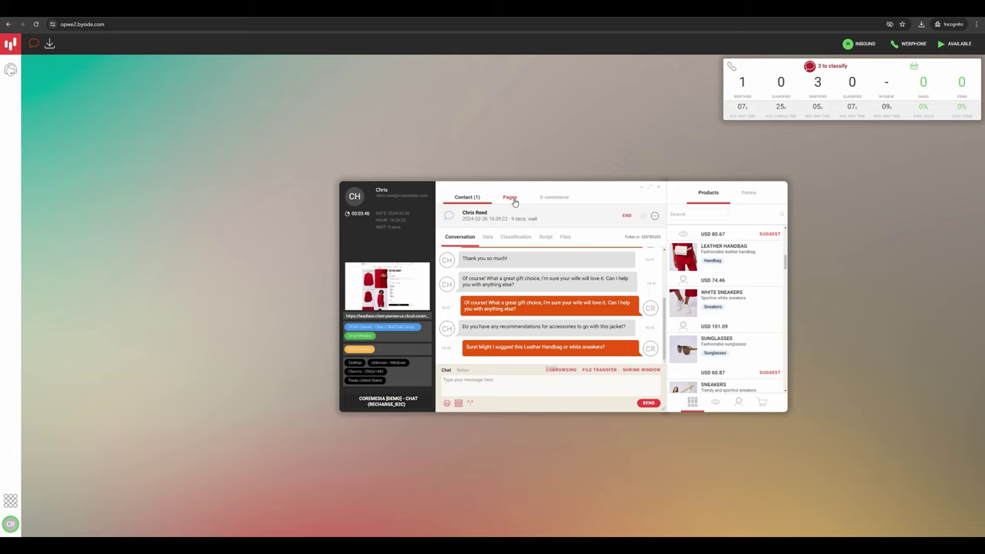
# - View the visitor's E-commerce cart holding one Cotton Jacket at 80.67 USD
pyautogui.click(549, 200)
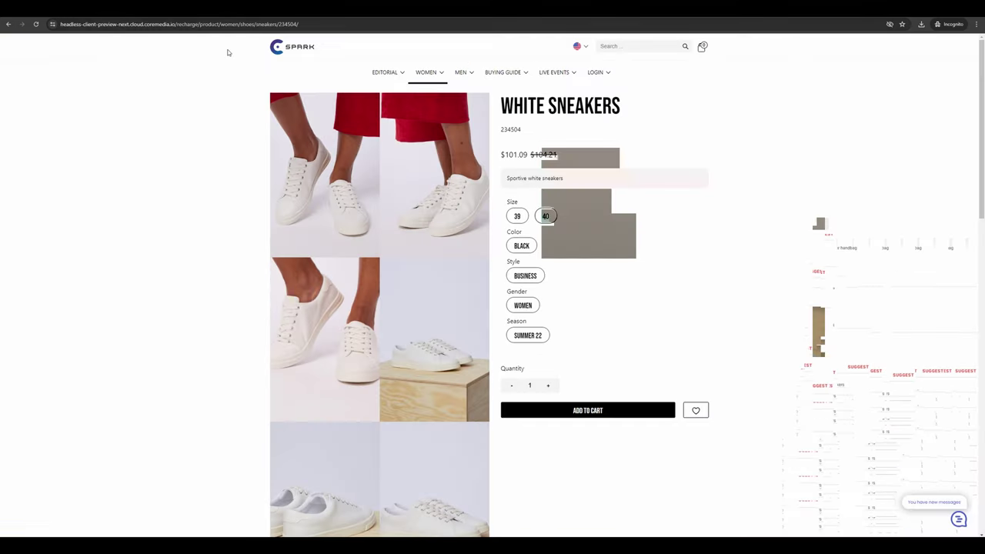
# - Add the White Sneakers (101.09 USD) and confirm the tracked cart shows 2 items totalling 181.76$
pyautogui.click(593, 413)
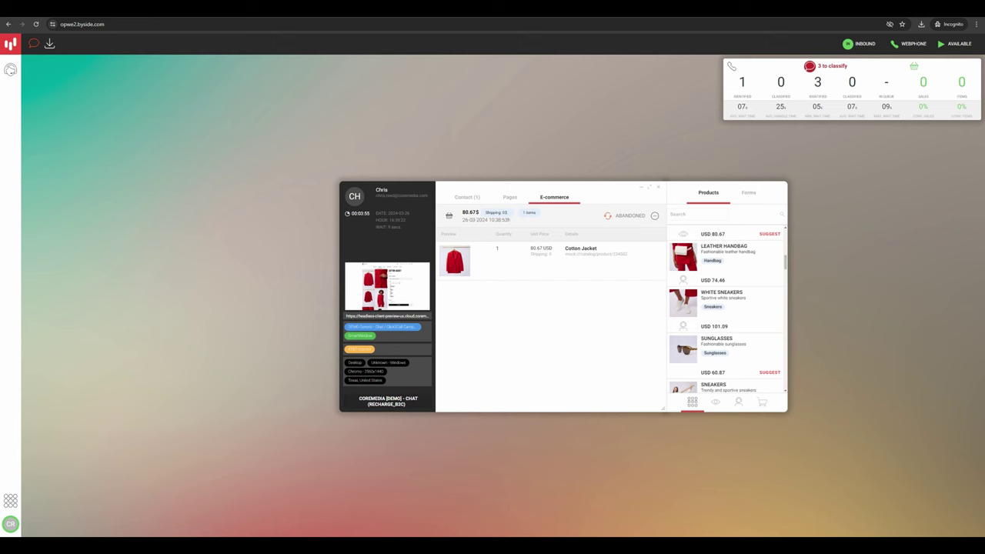
pyautogui.click(467, 198)
pyautogui.click(565, 201)
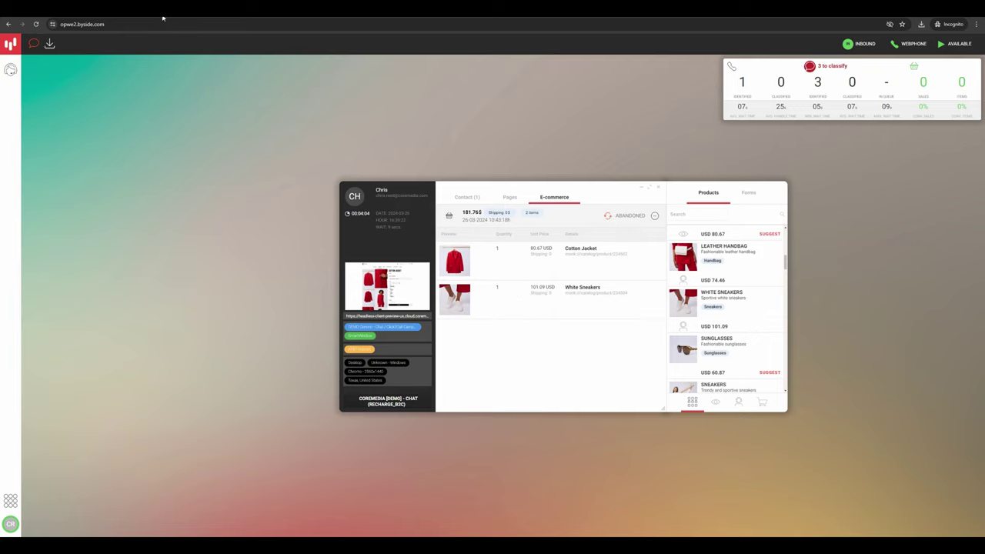
# - Send the customer the closing 'Take care!' reply inviting any further questions
pyautogui.click(467, 199)
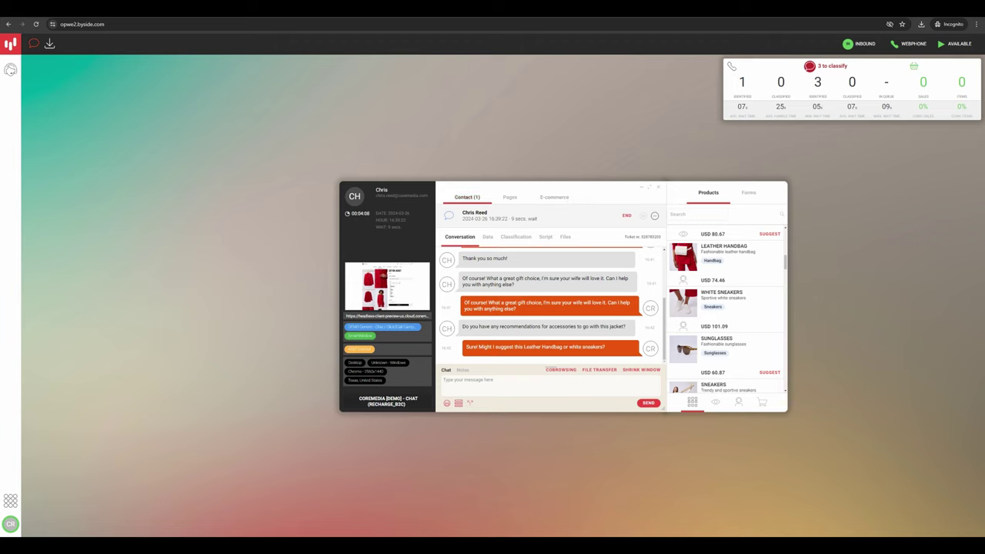
pyautogui.click(480, 385)
pyautogui.write('No problem! Please let me know if you have any other questions. Take care!')
pyautogui.press('Return')
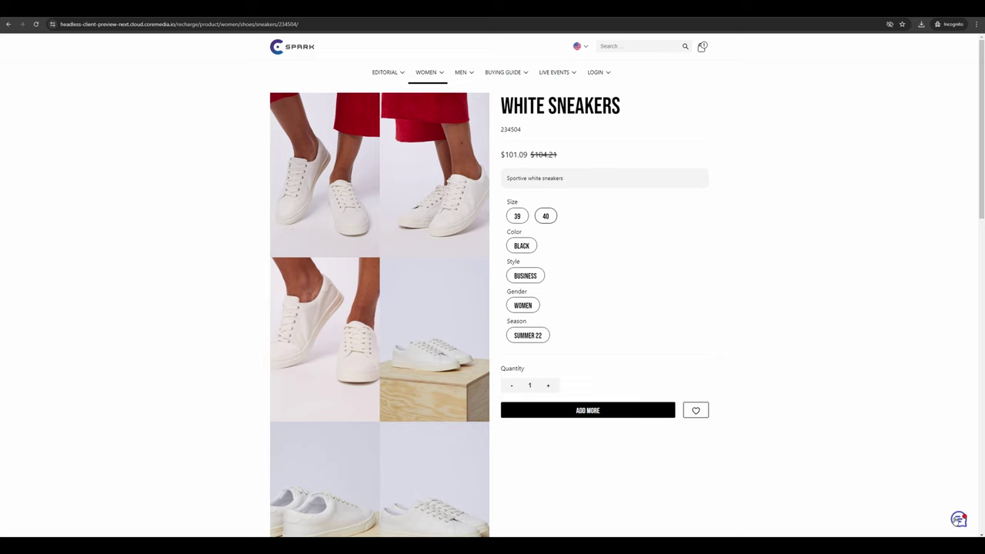
# - End the live chat from the storefront chat widget, confirming with FINISH
pyautogui.click(962, 521)
pyautogui.click(895, 482)
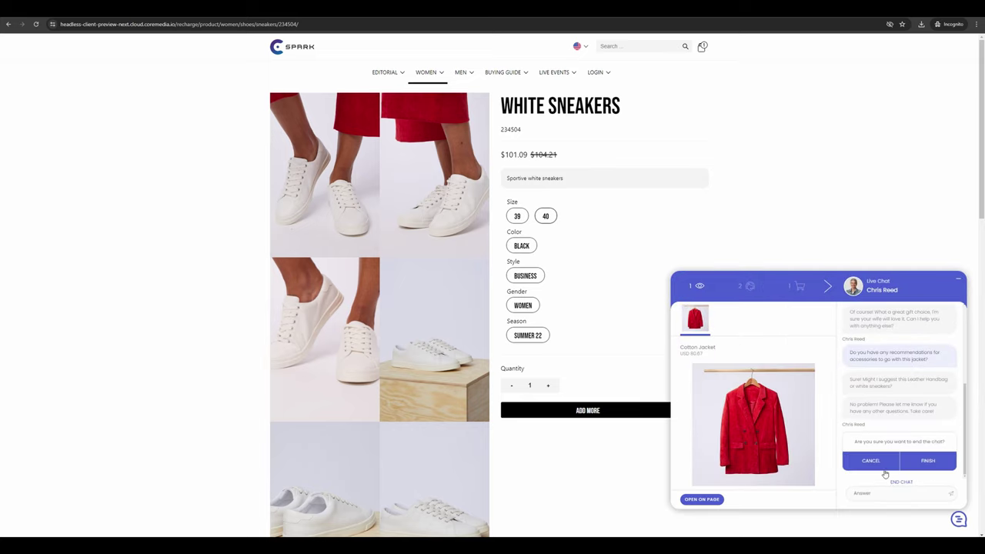
pyautogui.click(926, 464)
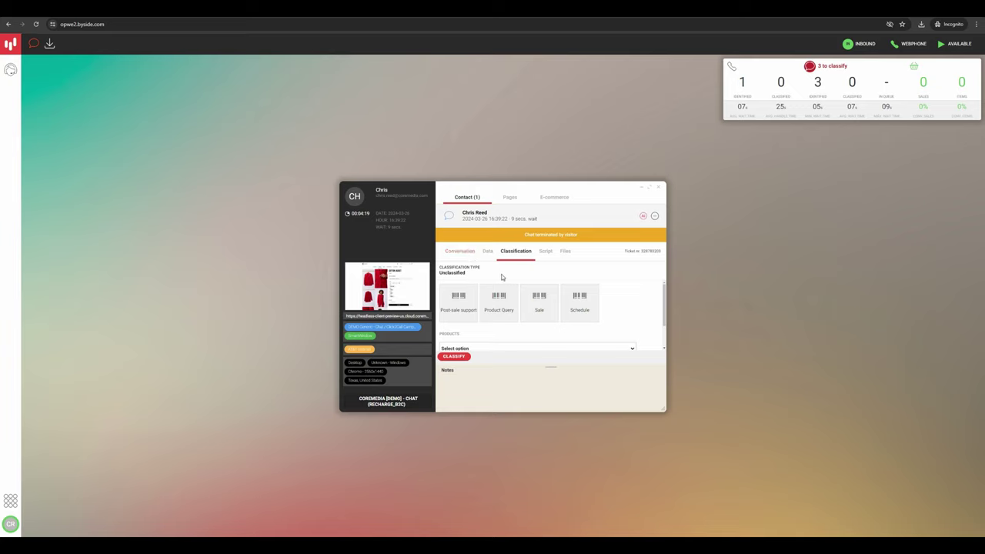
# - Classify the chat as Sale, with product group Fashion Products and Elegant Dress Look ticked
pyautogui.click(539, 310)
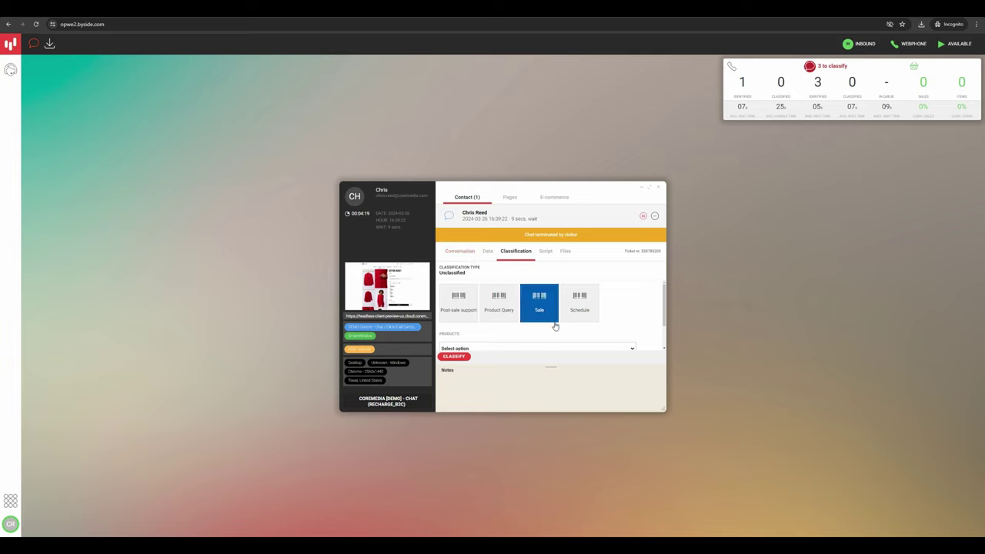
pyautogui.scroll(-2, 612, 299)
pyautogui.click(498, 314)
pyautogui.click(488, 335)
pyautogui.scroll(-3, 485, 323)
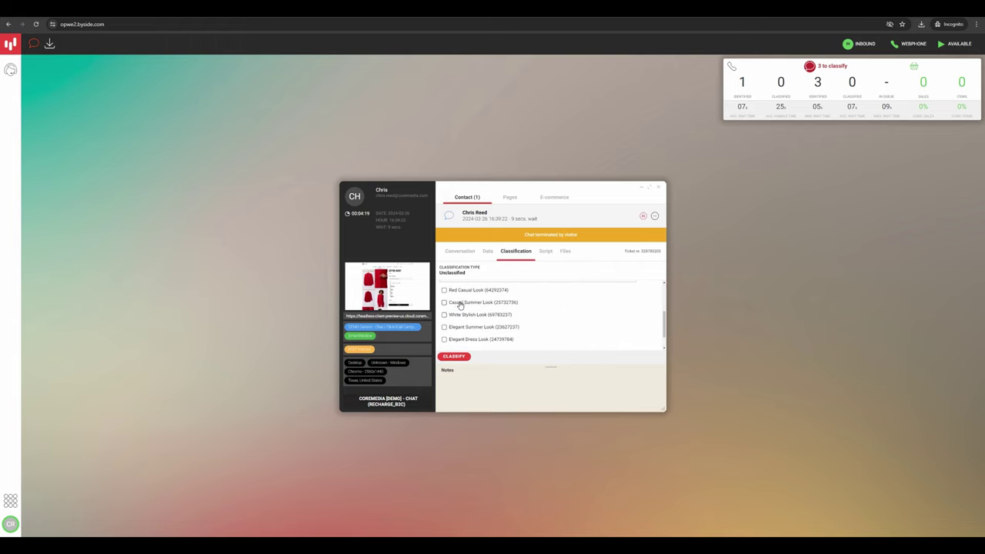
pyautogui.scroll(-1, 448, 339)
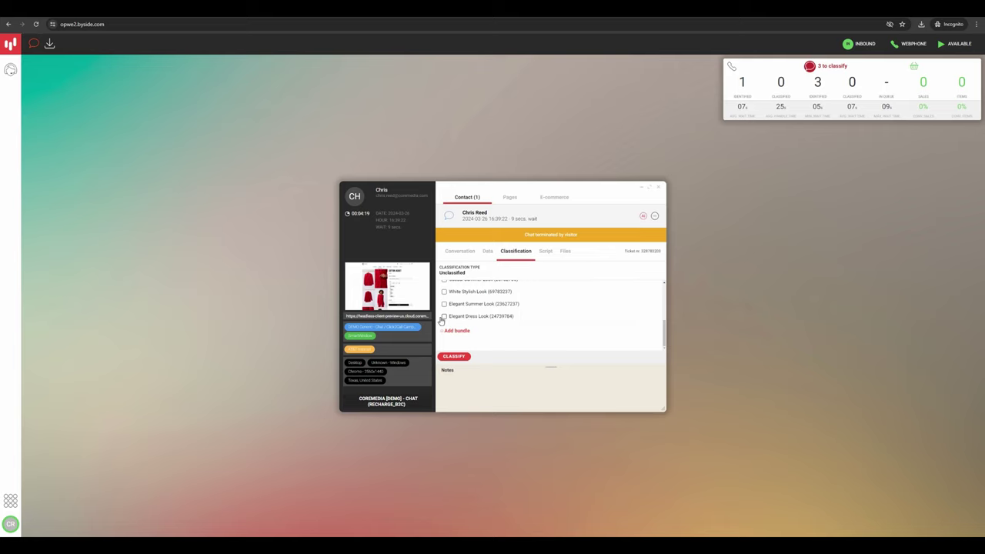
pyautogui.click(443, 317)
pyautogui.scroll(5, 539, 337)
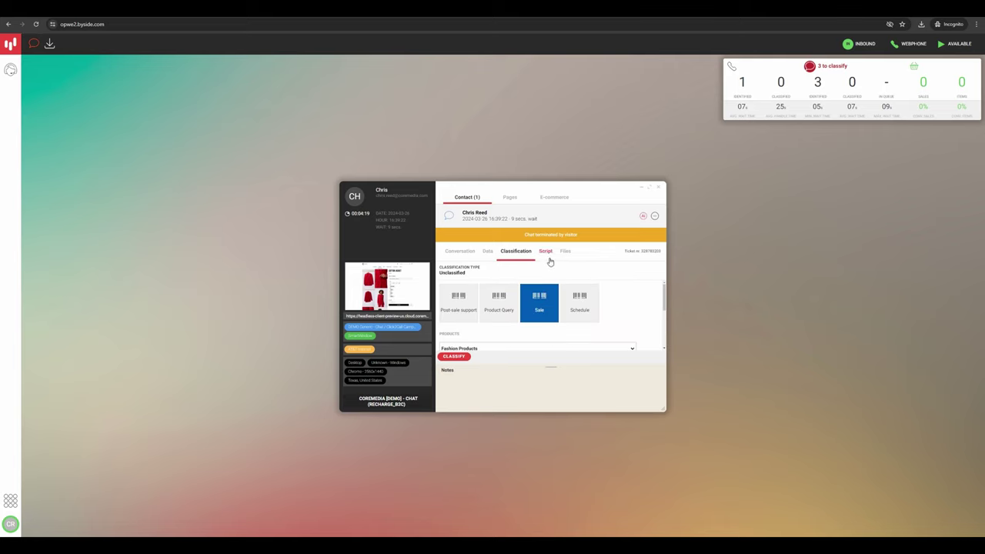